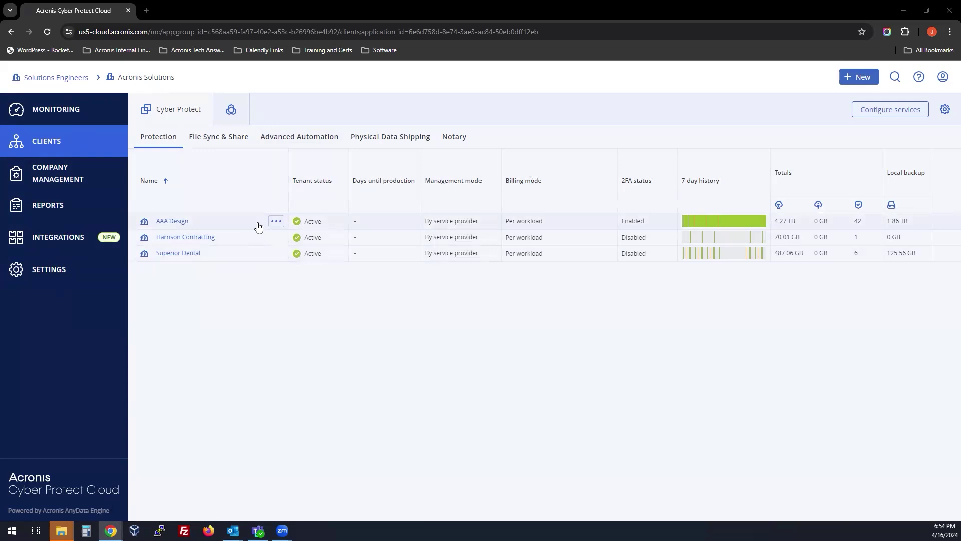
Start a new customer tenant named Bob's Landscaping.
click(868, 80)
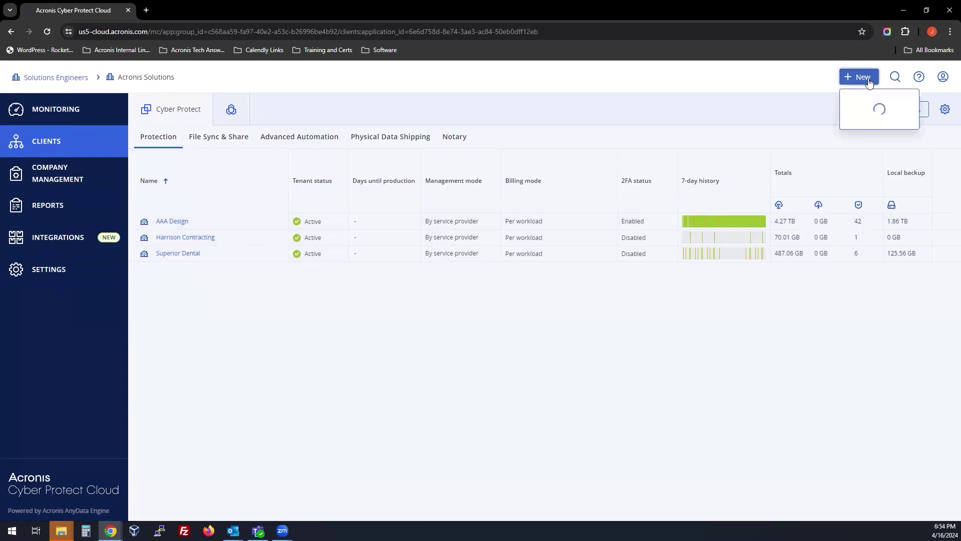
click(871, 106)
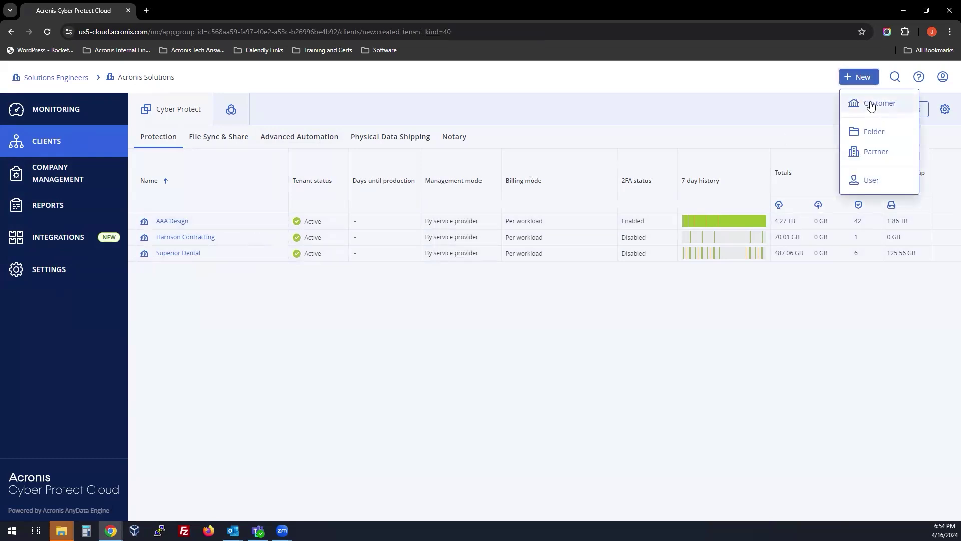
click(430, 218)
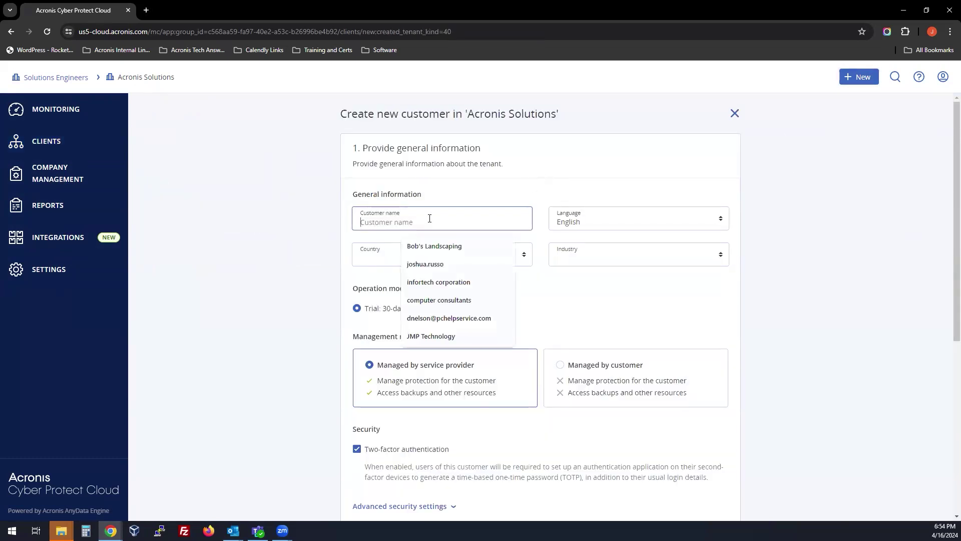
click(436, 251)
Set country to United States and industry to Construction, keeping the 30-day trial mode.
click(479, 258)
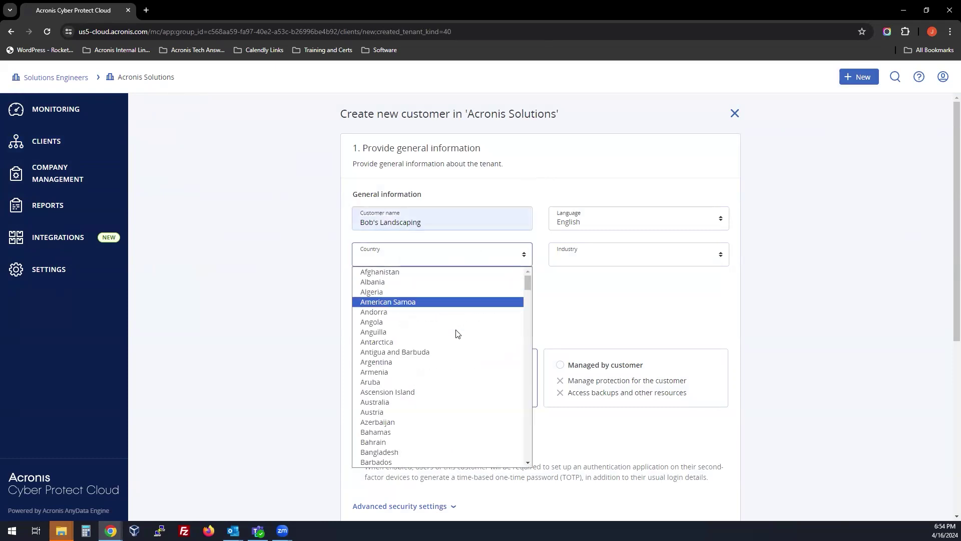
scroll(456, 333, down, 20)
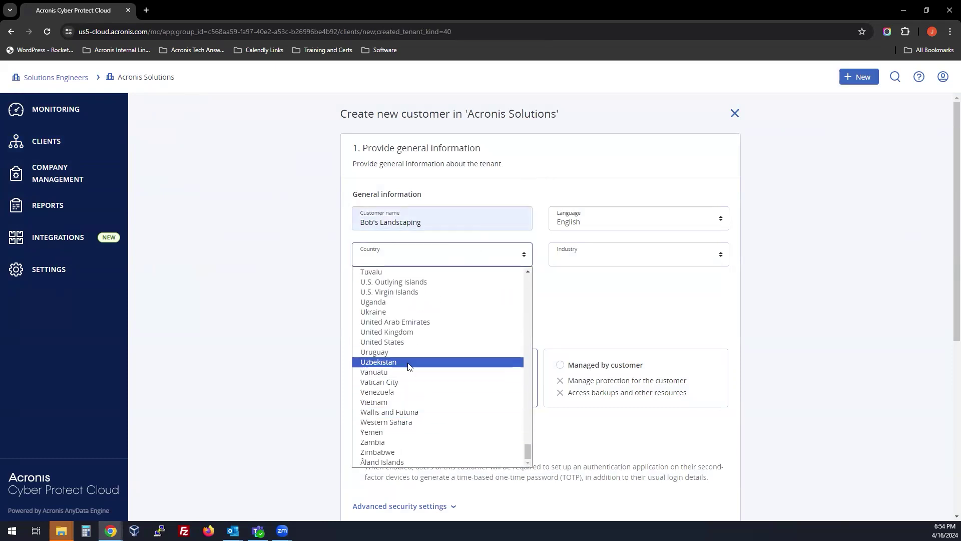
click(405, 342)
click(590, 257)
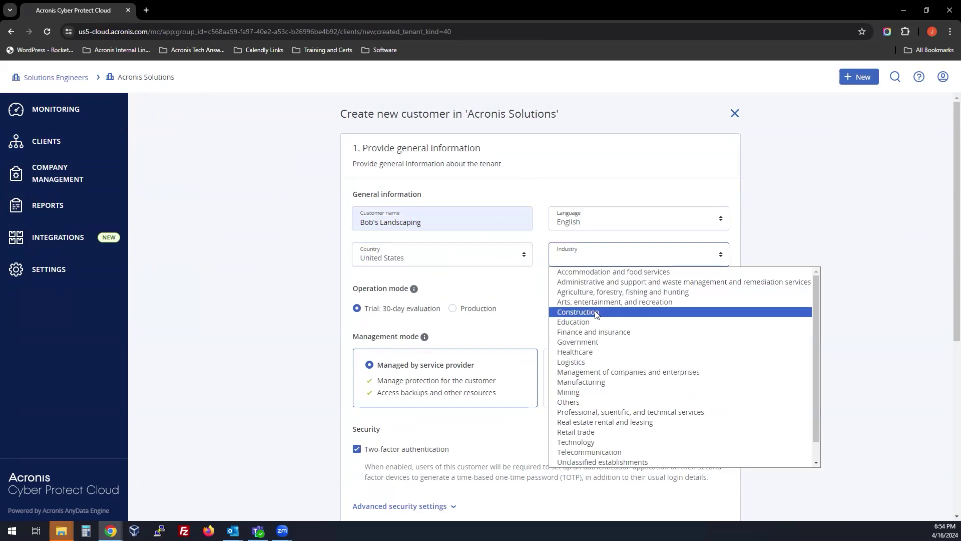
click(581, 311)
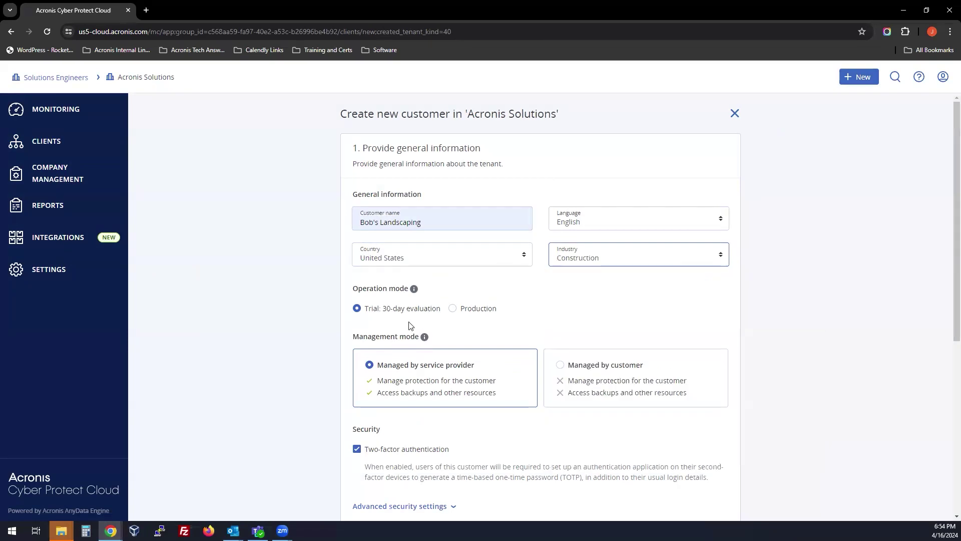
click(357, 308)
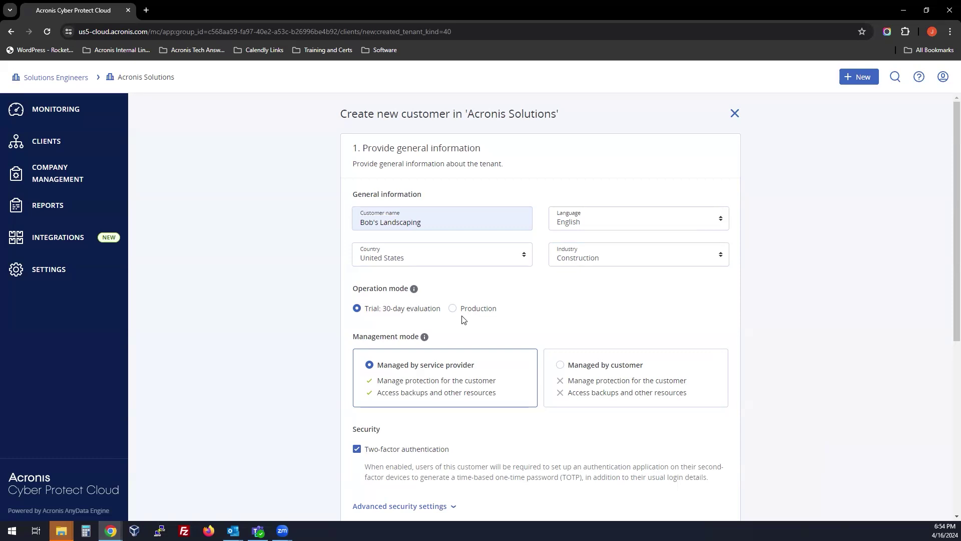
Keep the customer managed by the service provider and expand Advanced security settings, compliance mode off.
scroll(462, 325, down, 2)
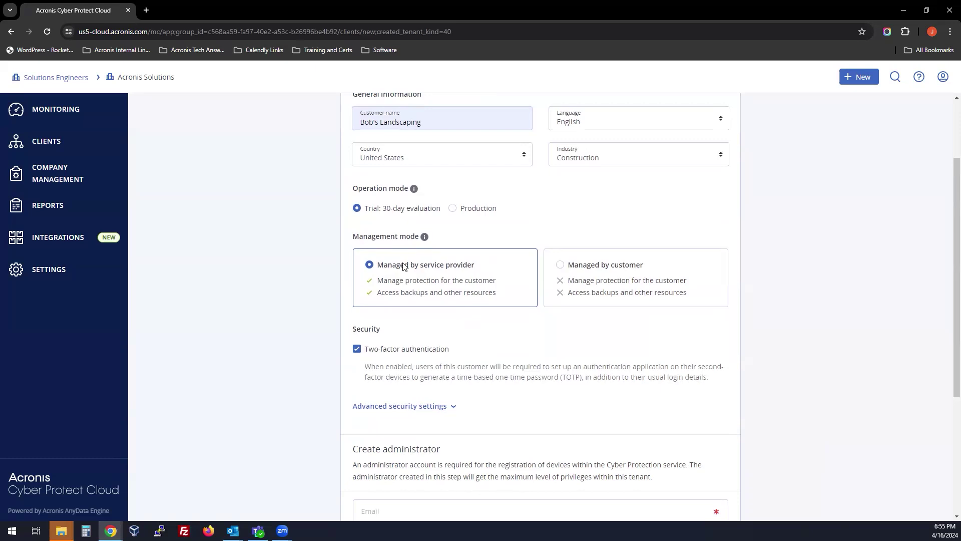
click(561, 266)
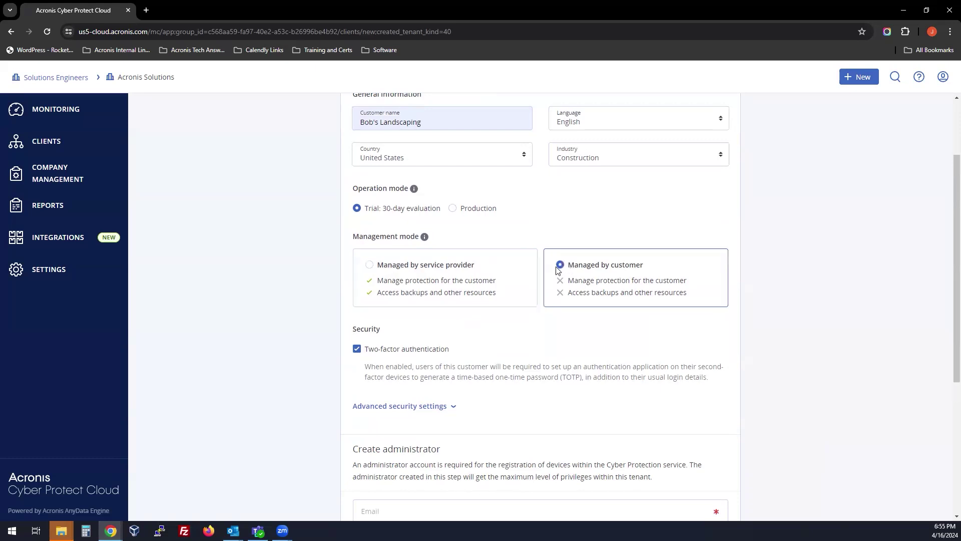
click(407, 269)
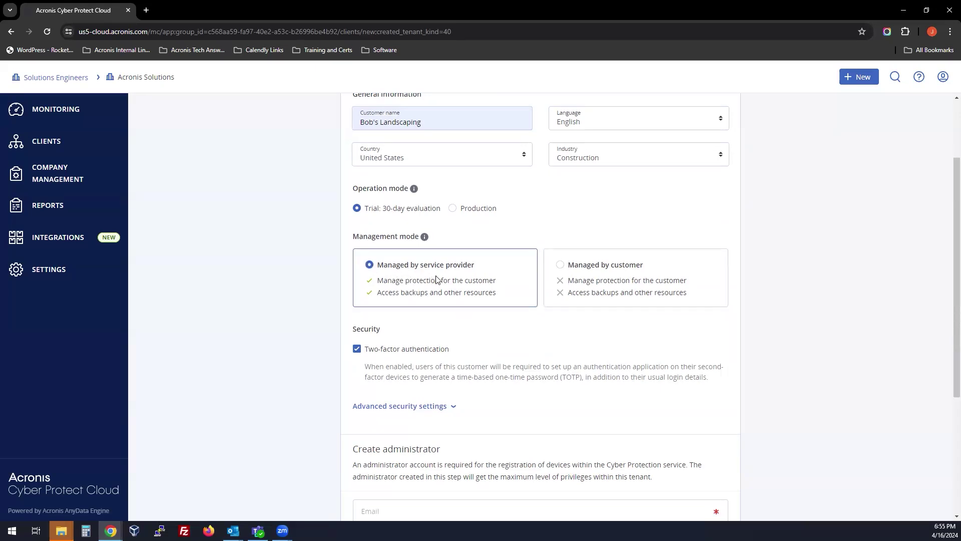
scroll(422, 299, down, 1)
scroll(422, 299, down, 1)
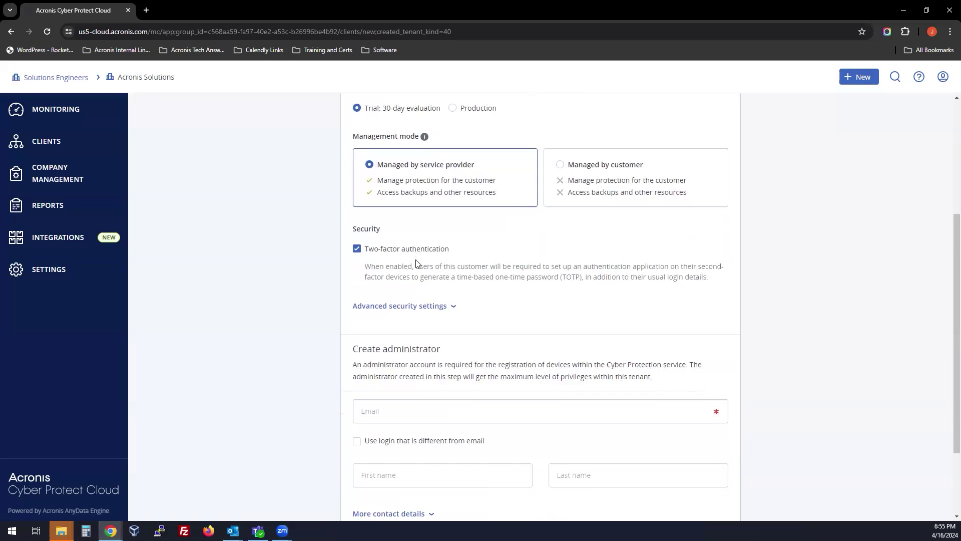
click(401, 308)
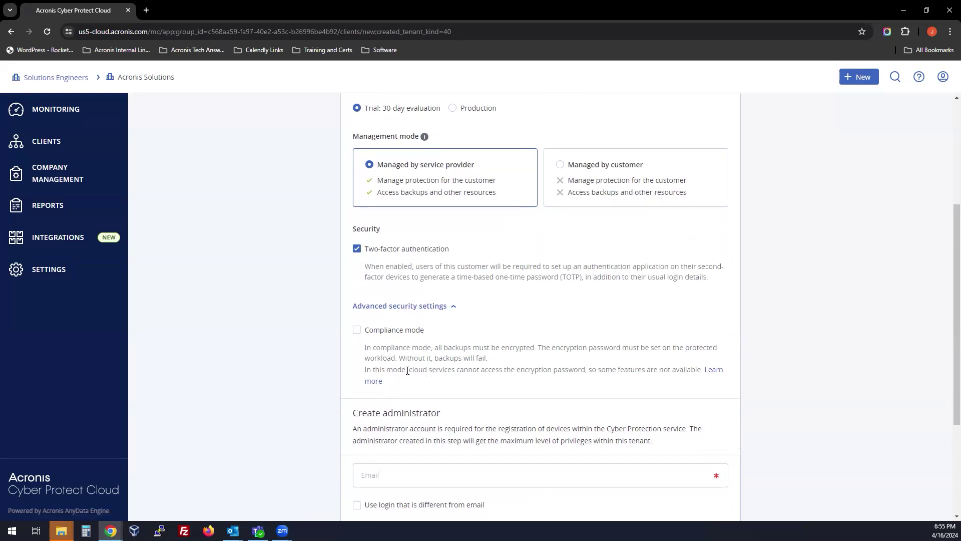
Enter the administrator's e-mail address and a separate administrator login name.
drag(407, 371, 440, 370)
click(479, 368)
scroll(466, 368, down, 4)
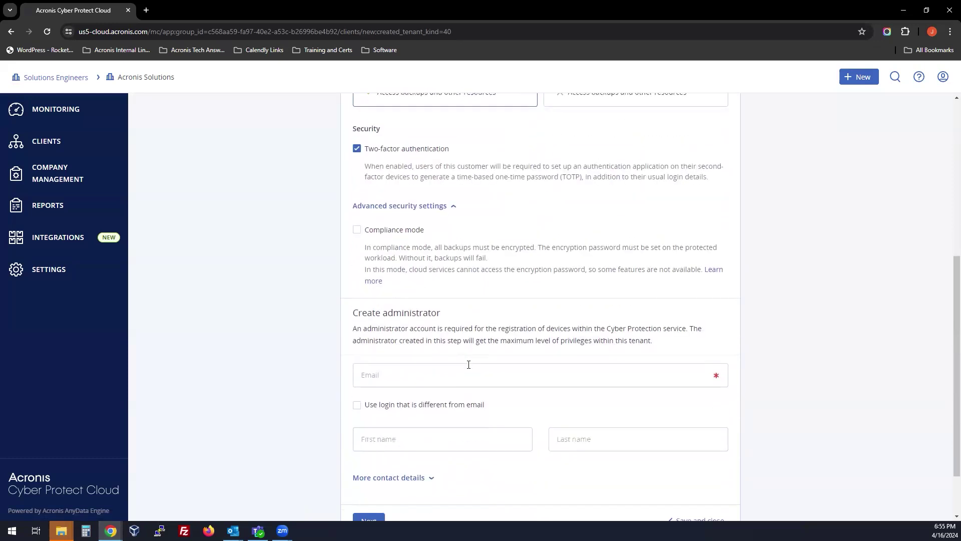
click(388, 306)
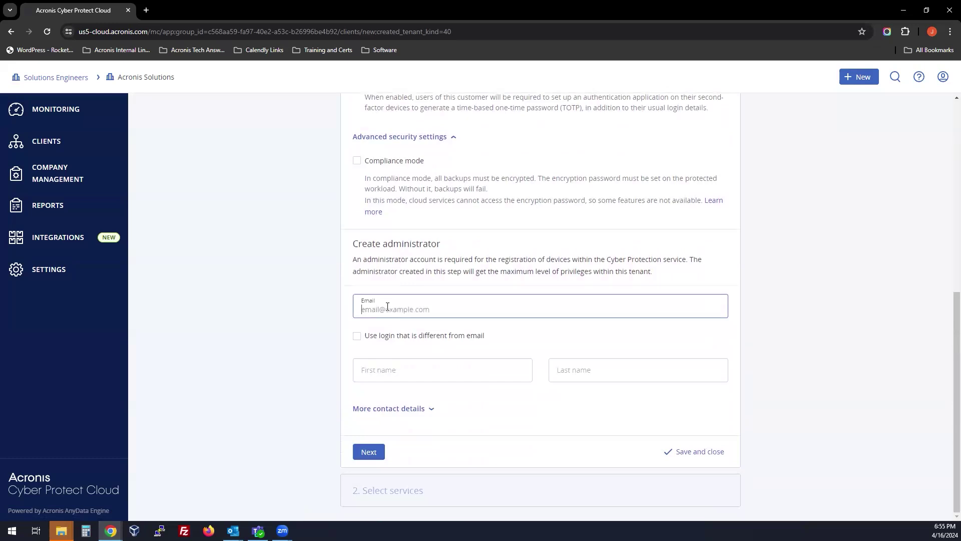
click(357, 337)
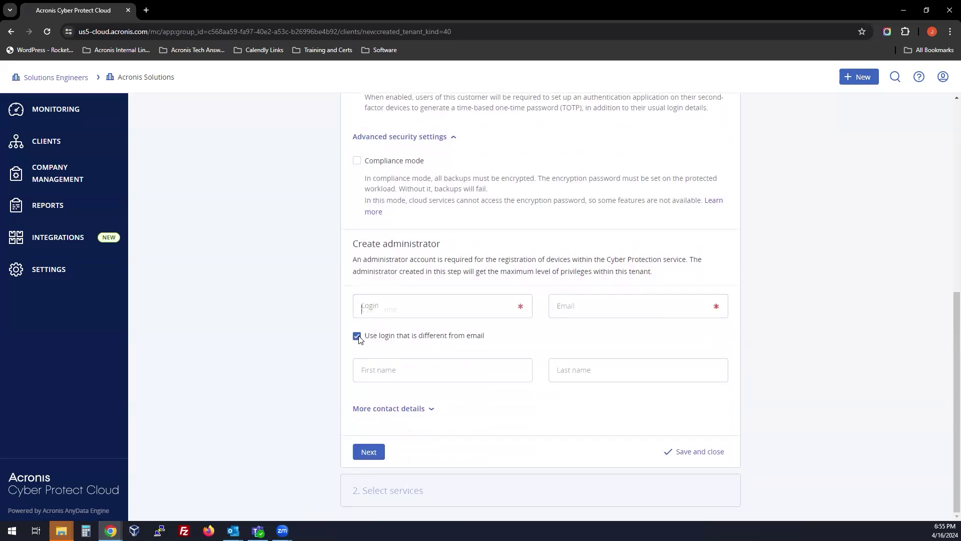
drag(412, 334, 514, 336)
click(514, 336)
click(578, 303)
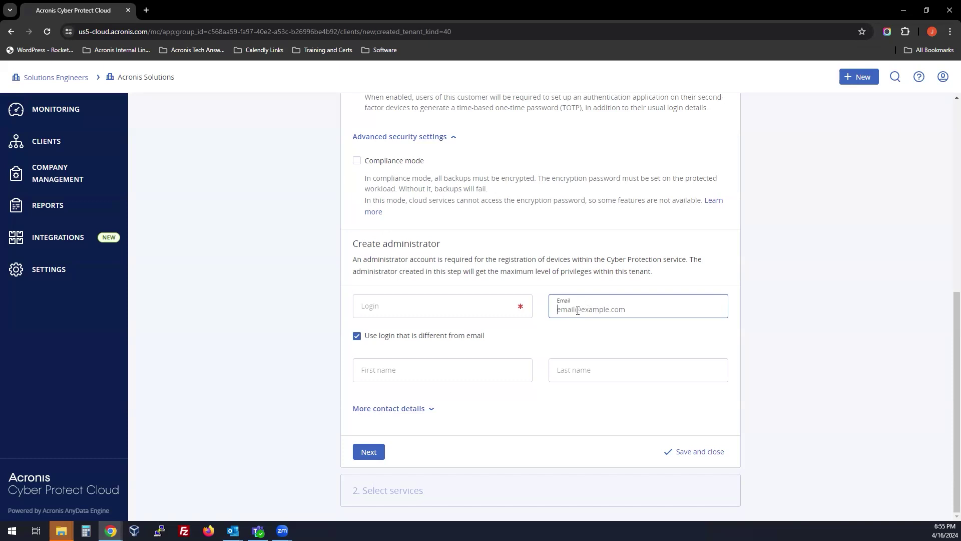
key(shift+Tab)
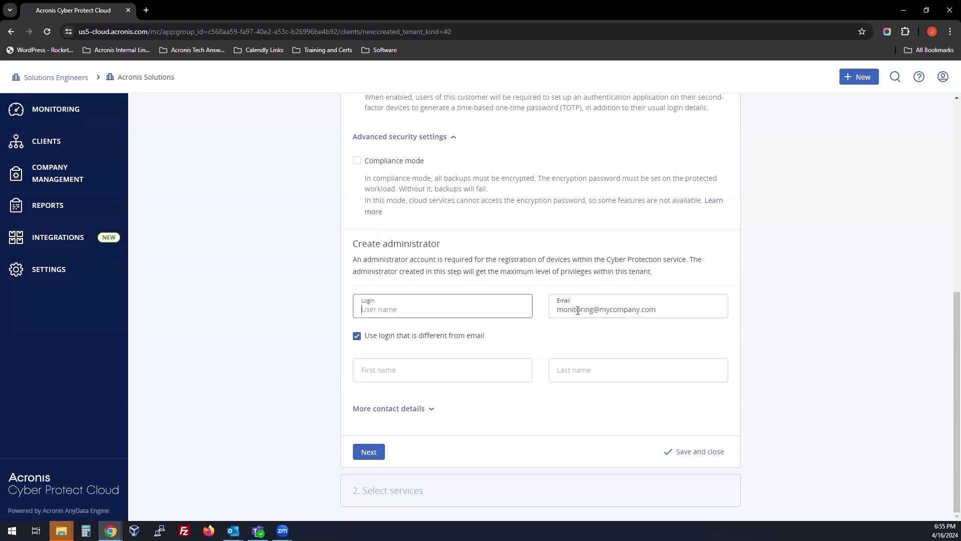
text(BL)
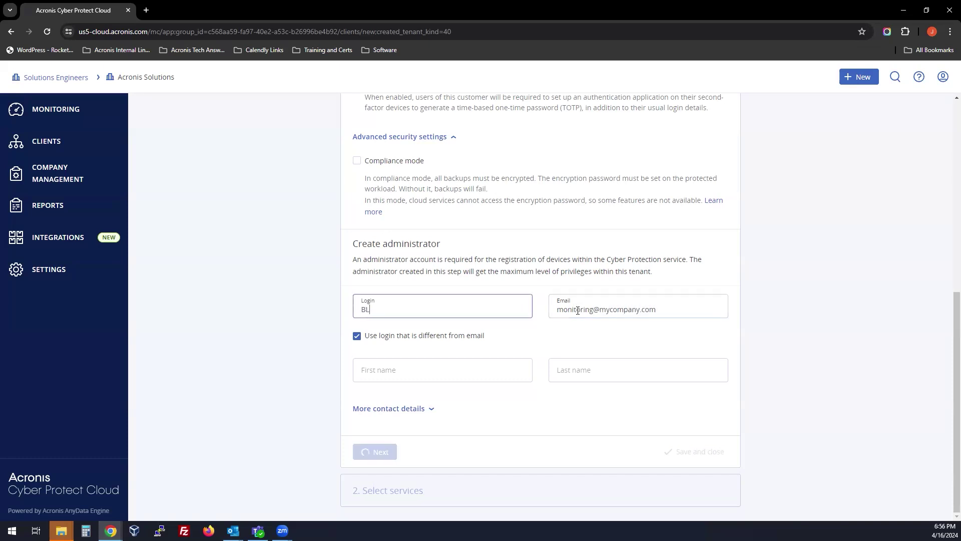
text(S-MYC-admin)
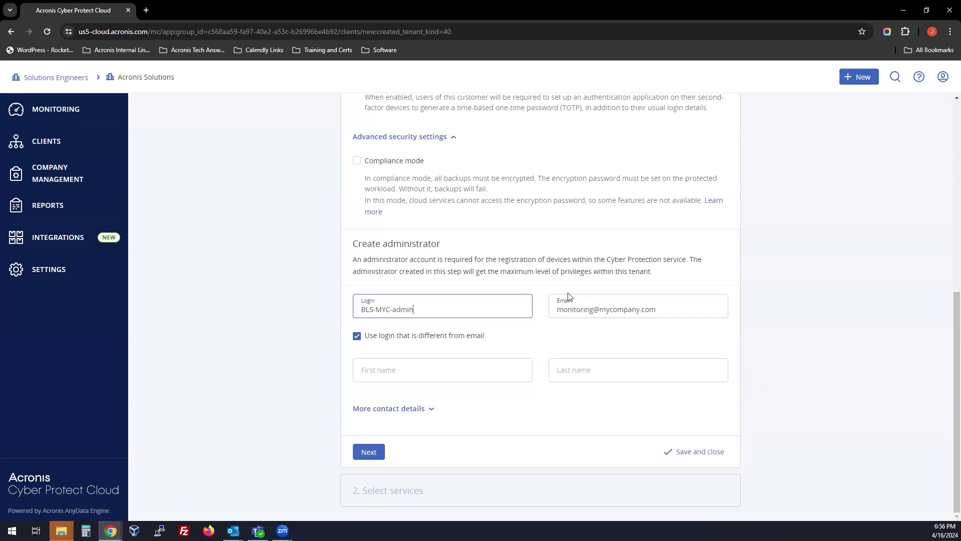
Make the administrator a billing and technical contact and continue to Select services.
click(407, 408)
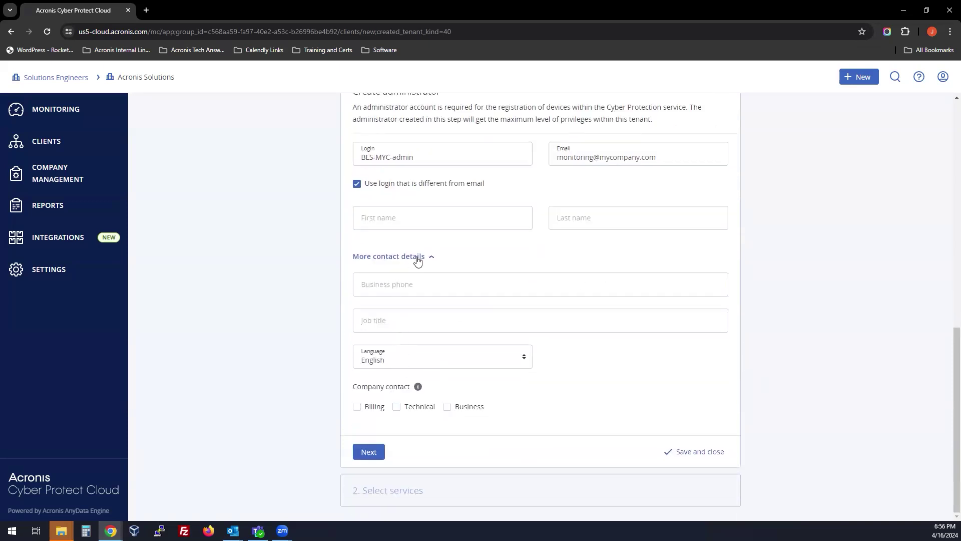
click(357, 407)
click(398, 407)
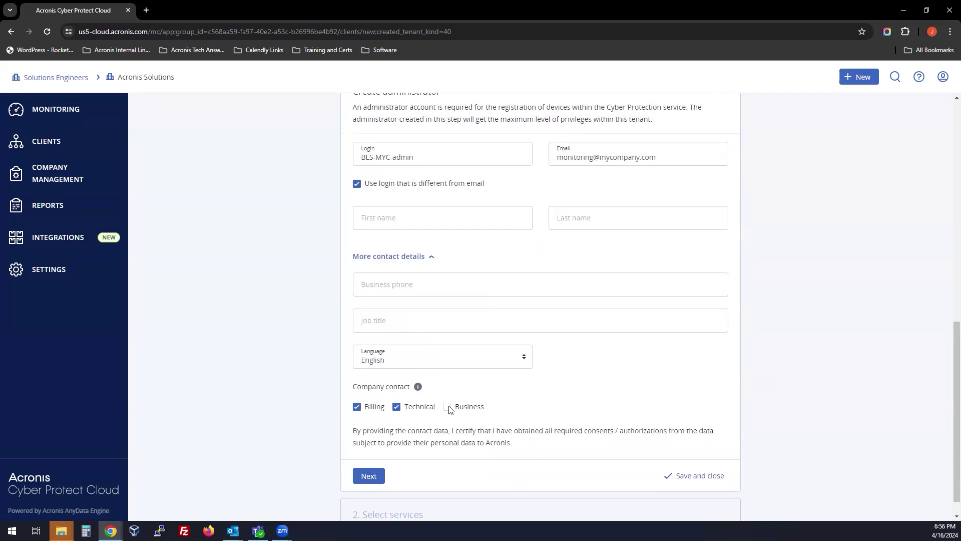
click(369, 476)
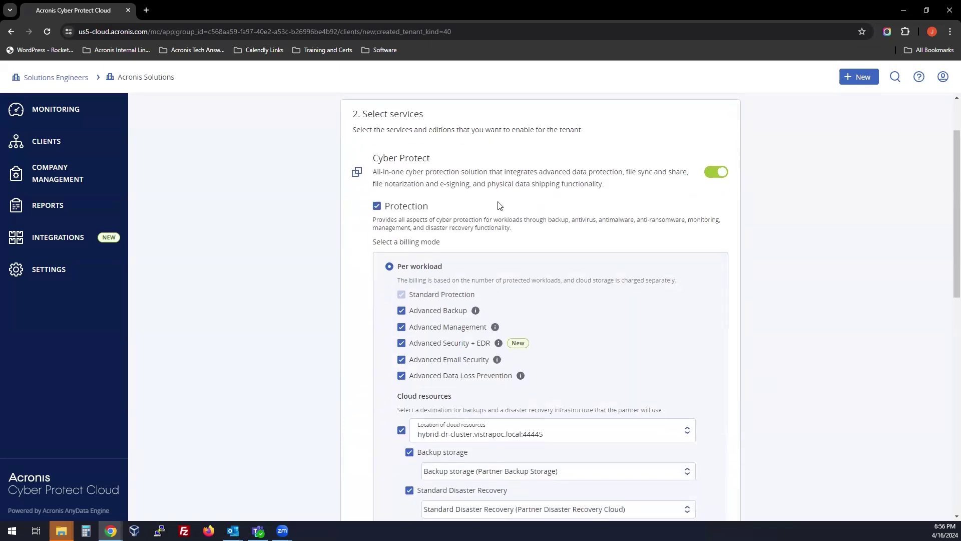
Set the Protection cloud resources location to Acronis Cloud, storage abgw-phx1-arp2.acronis.com.
scroll(496, 189, down, 1)
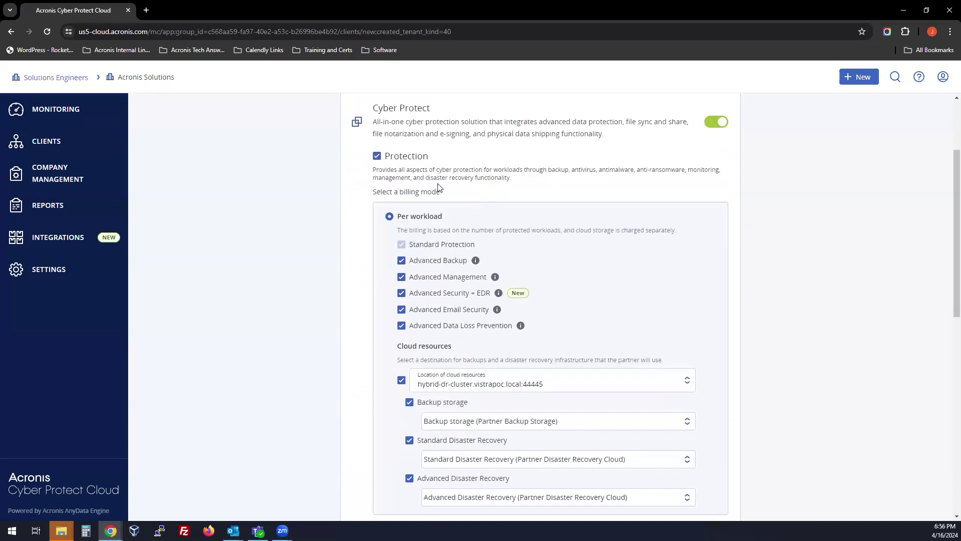
scroll(422, 181, down, 2)
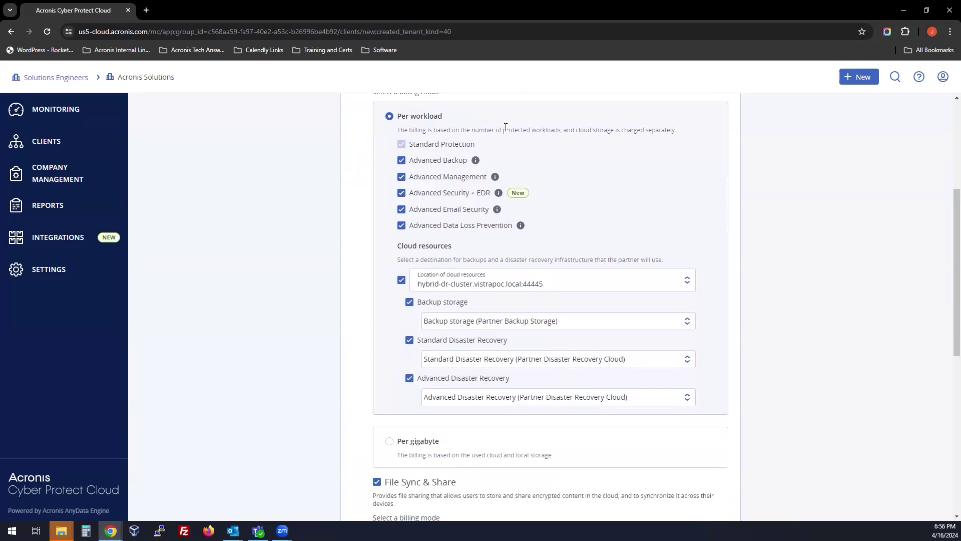
drag(502, 127, 675, 127)
click(571, 129)
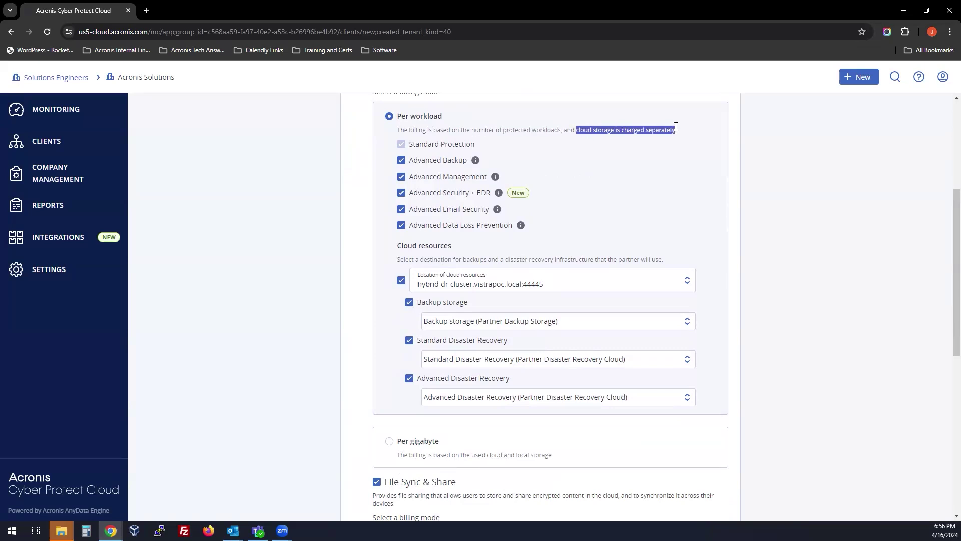
click(682, 134)
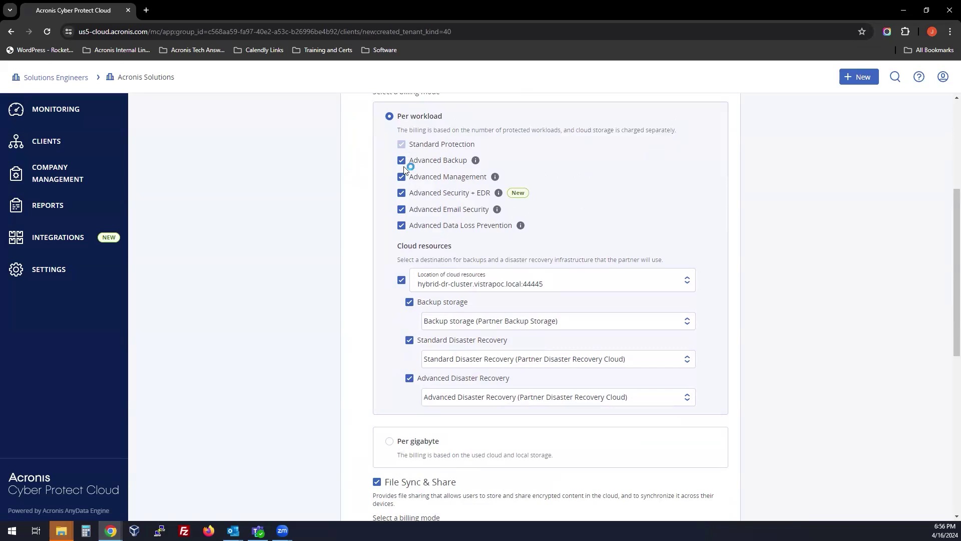
click(449, 287)
click(449, 287)
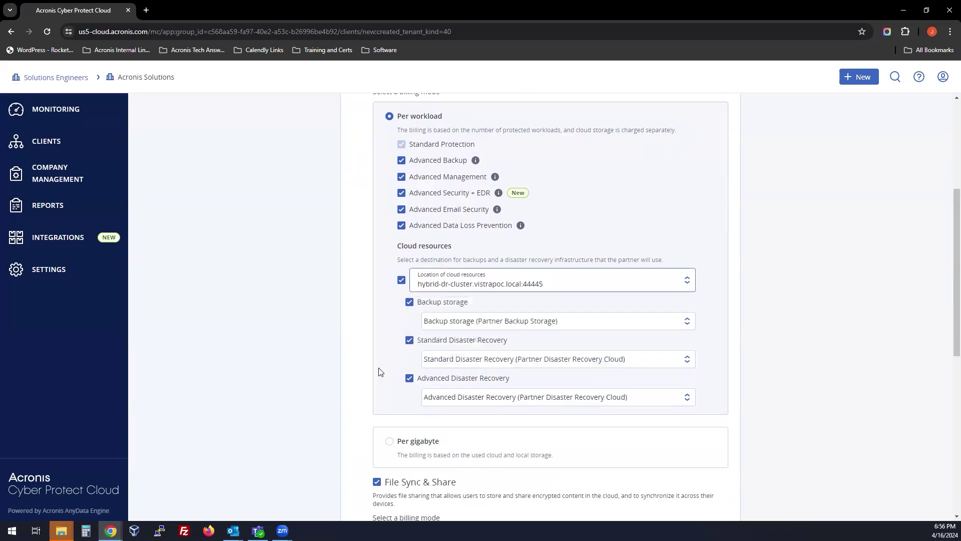
scroll(376, 383, down, 2)
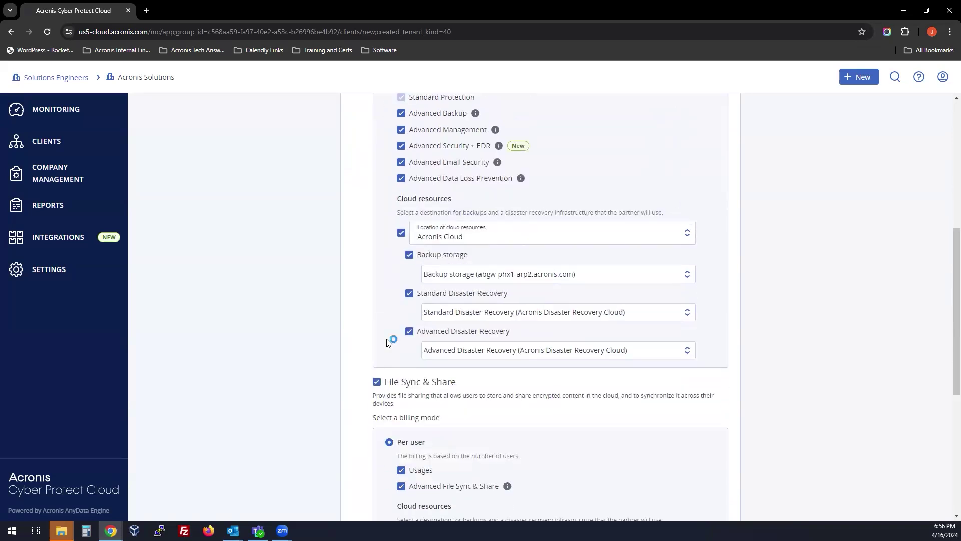
scroll(447, 266, up, 4)
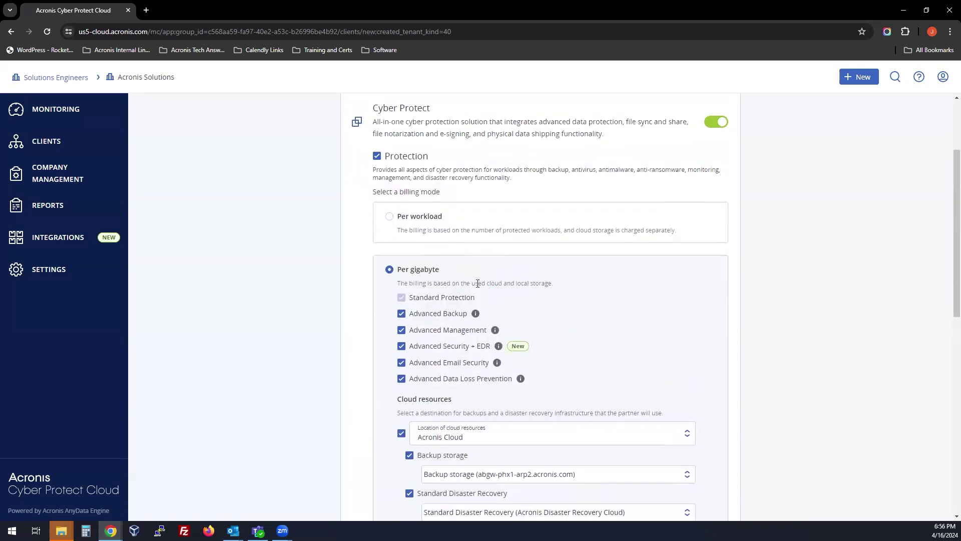
drag(478, 283, 550, 284)
click(561, 284)
scroll(426, 300, down, 3)
click(401, 181)
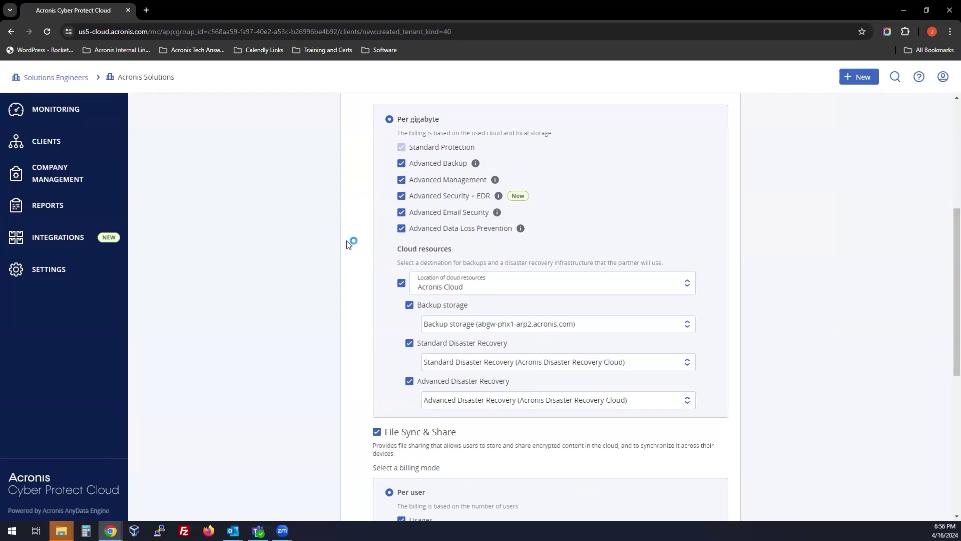
click(455, 287)
click(430, 307)
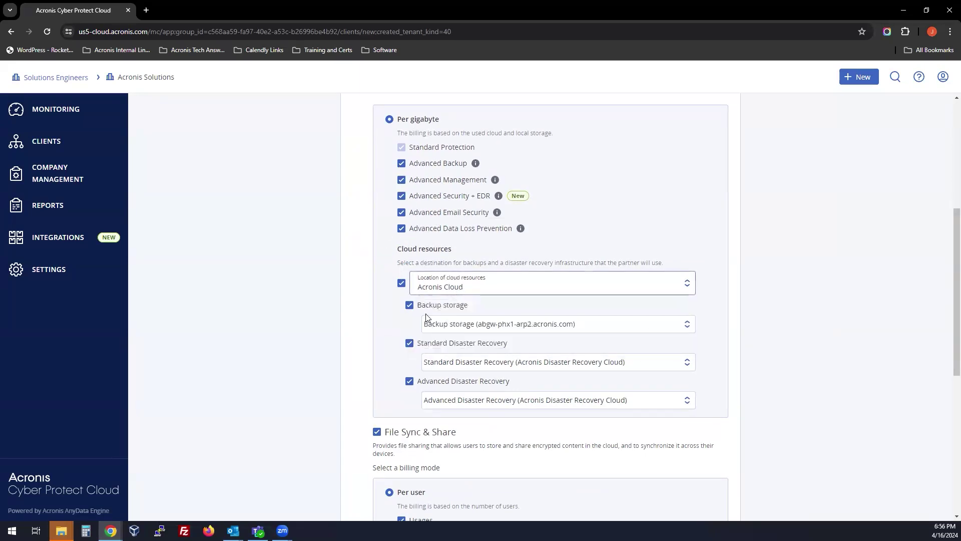
scroll(380, 344, down, 2)
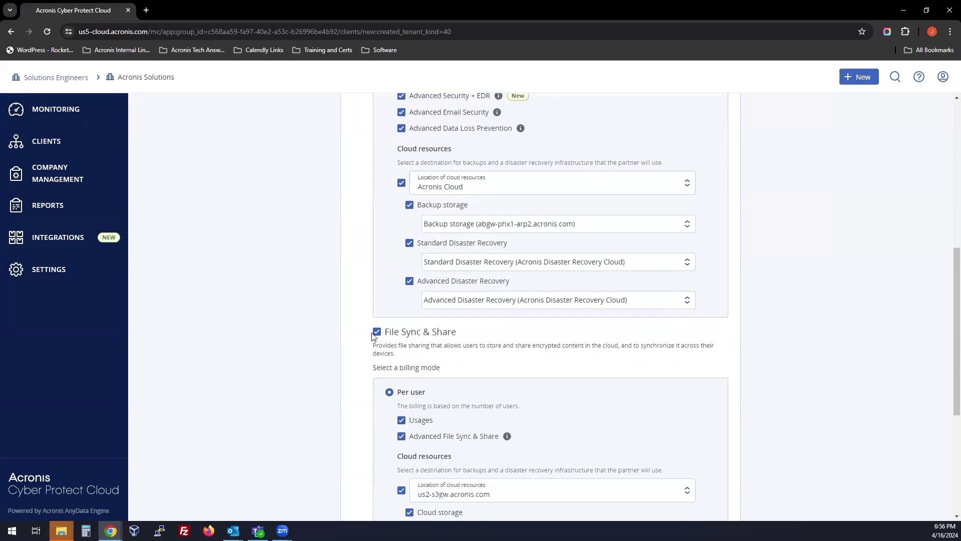
scroll(364, 305, down, 3)
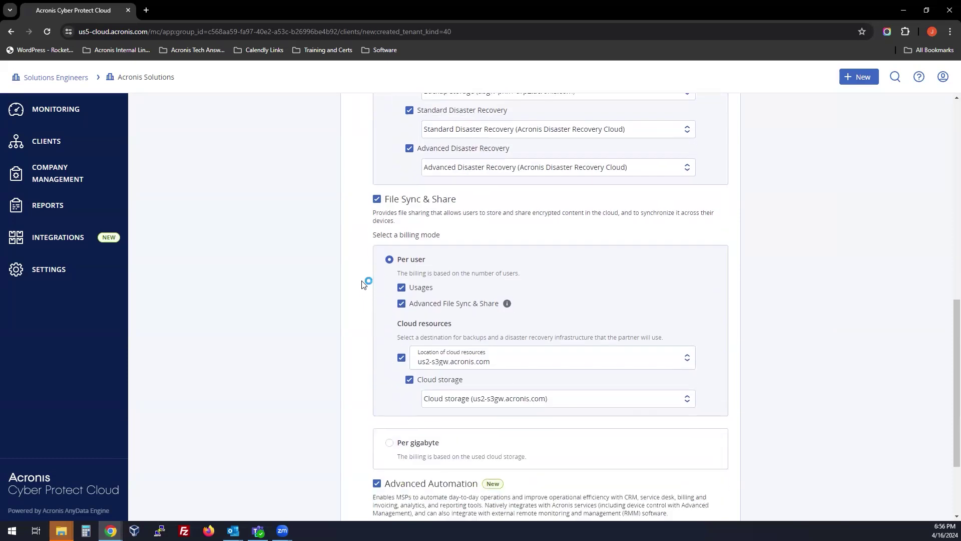
scroll(379, 248, up, 5)
scroll(371, 255, down, 4)
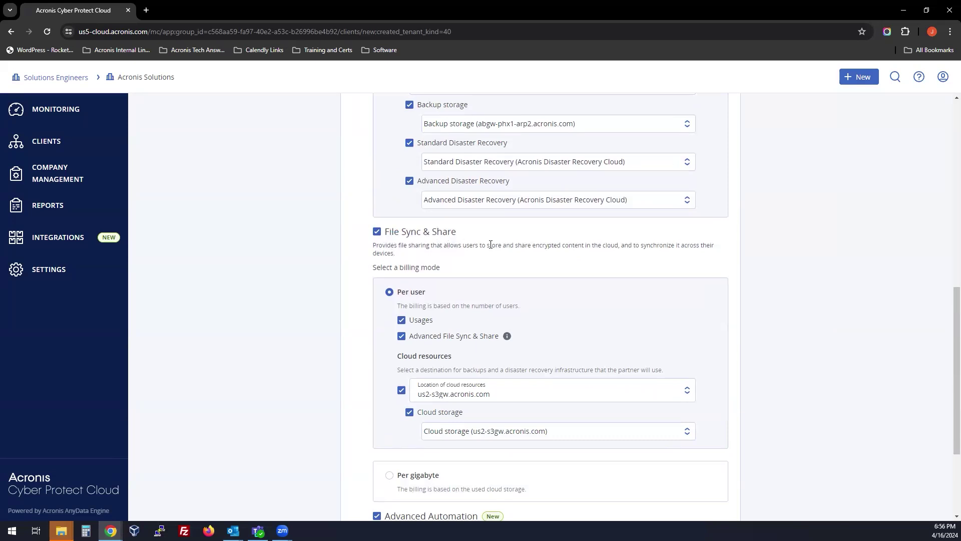
Switch File Sync & Share billing from Per user to Per gigabyte.
drag(491, 244, 571, 245)
click(609, 244)
scroll(408, 346, down, 3)
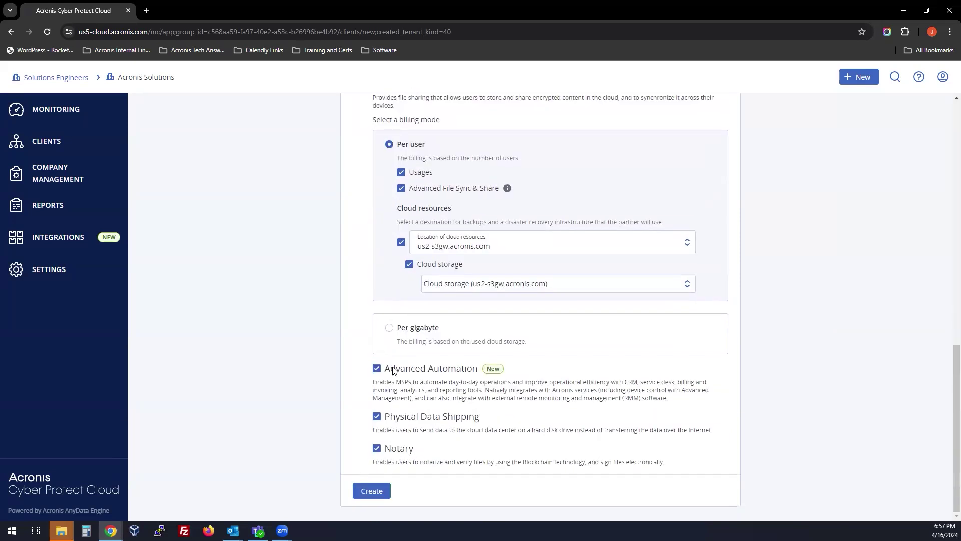
click(389, 330)
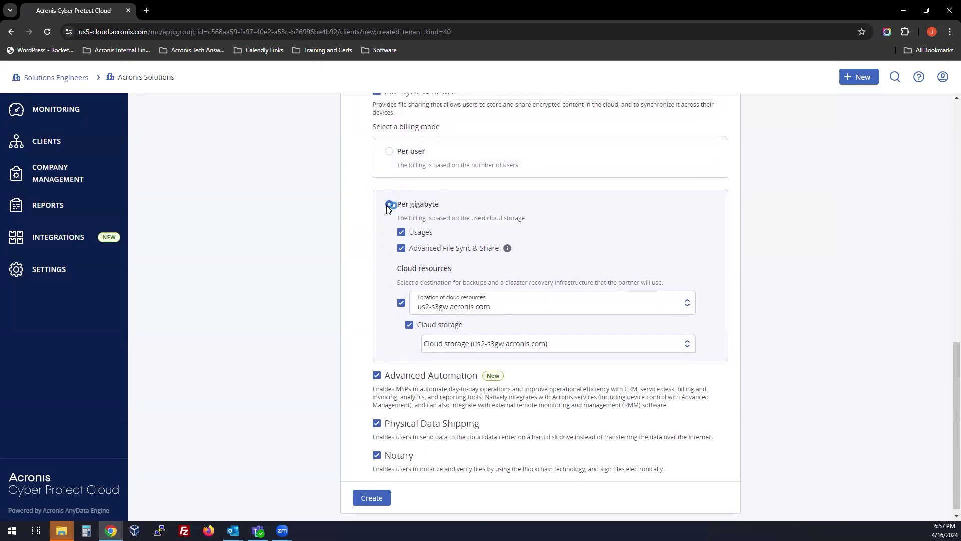
scroll(392, 205, up, 3)
click(400, 296)
scroll(407, 315, down, 3)
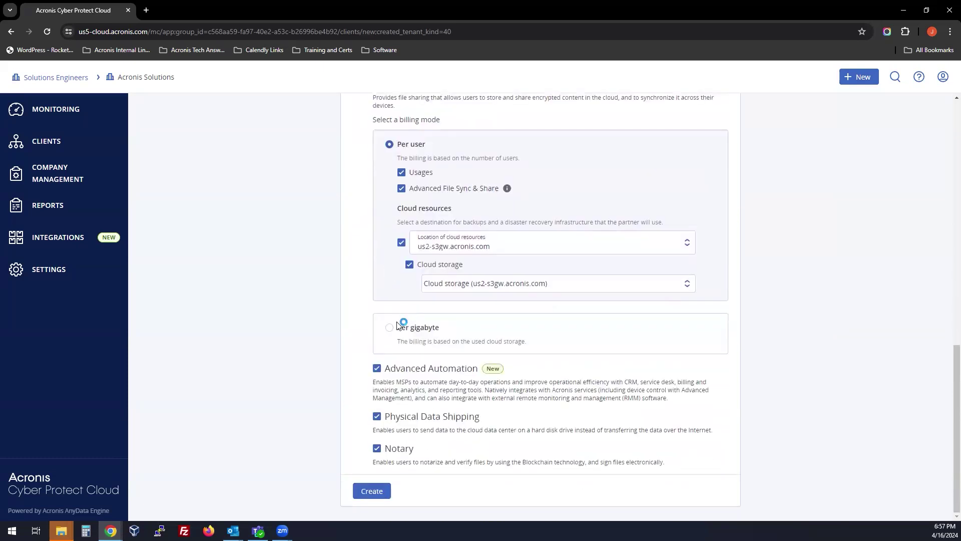
click(389, 329)
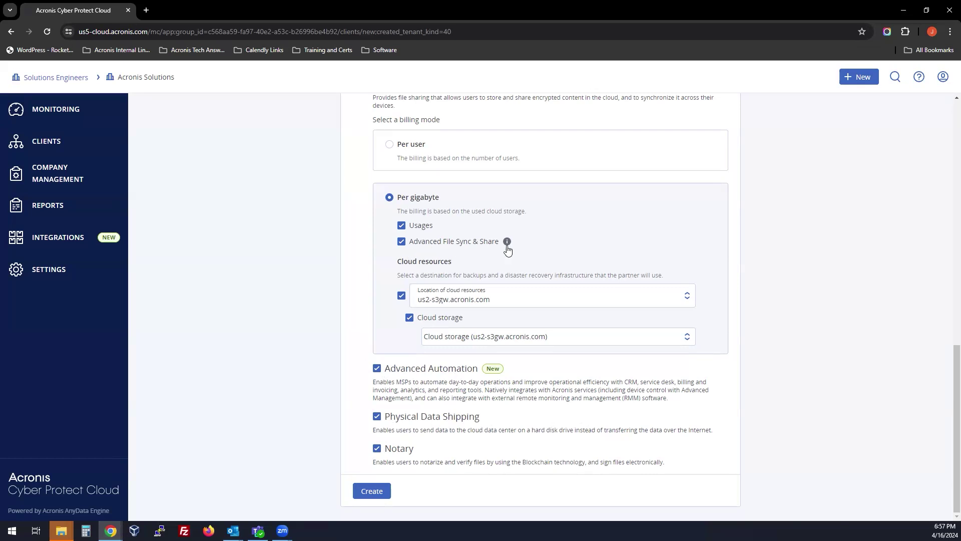
mouse_move(508, 248)
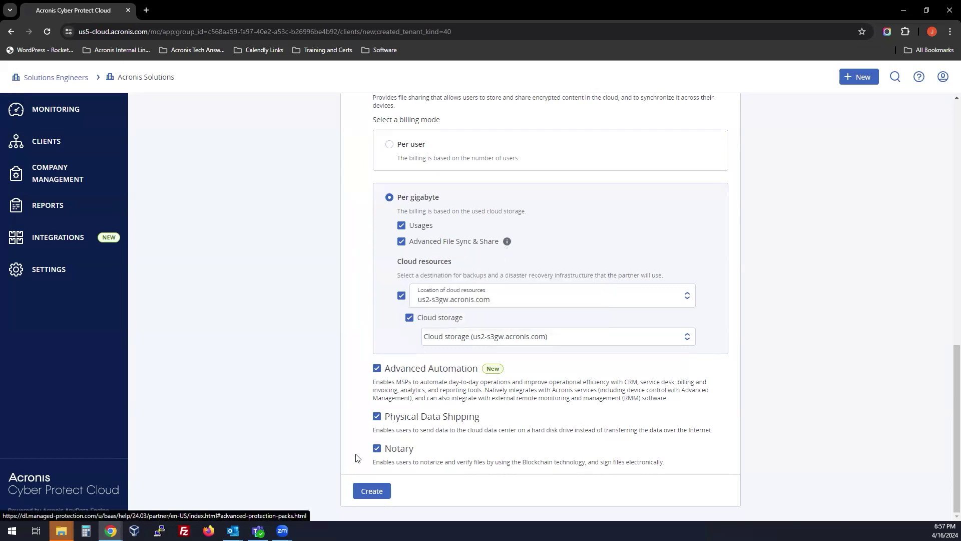